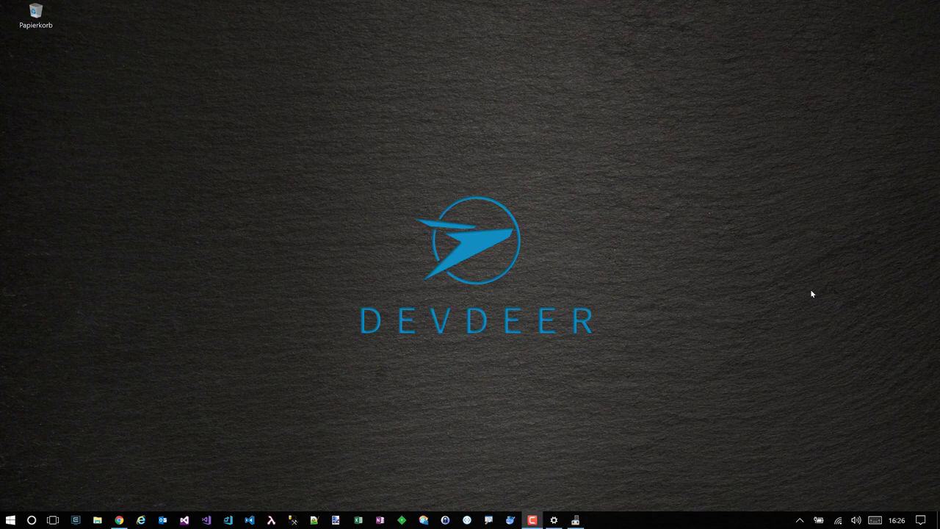
# - Open the Windows display settings, and bring the Device Manager window to the front to view the graphics cards and monitors
pyautogui.rightClick(393, 279)
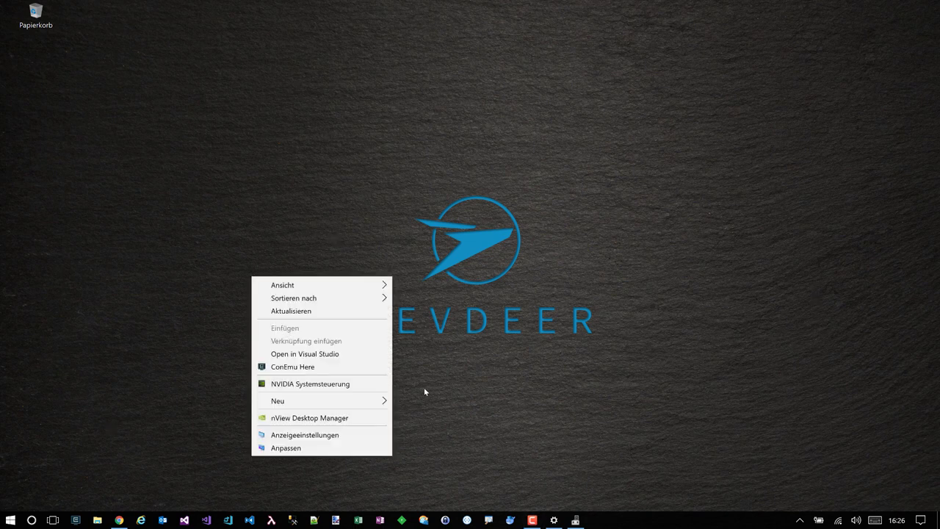
pyautogui.click(347, 433)
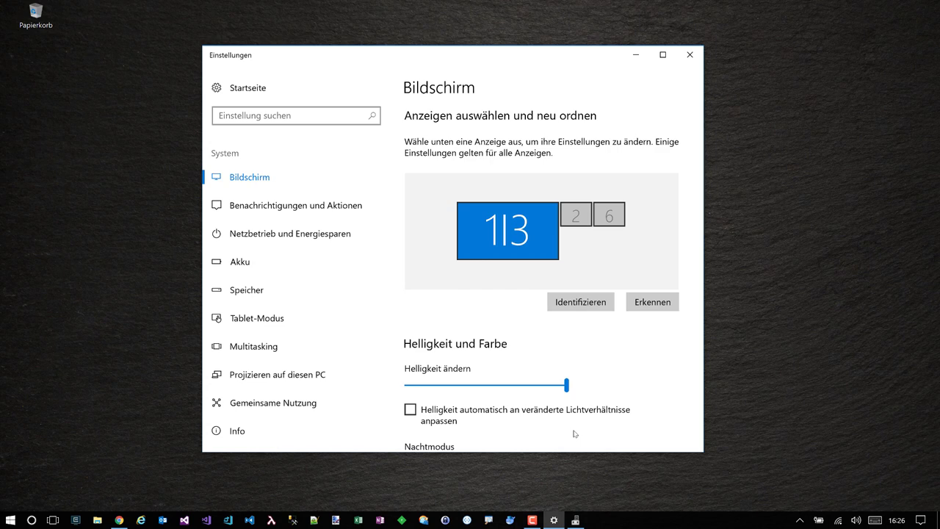
pyautogui.click(574, 520)
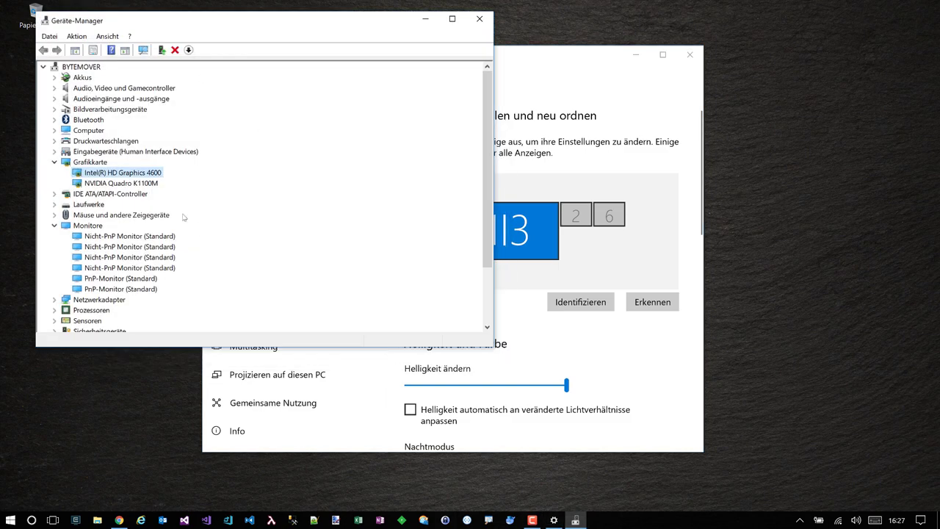
pyautogui.moveTo(163, 24); pyautogui.dragTo(168, 35)
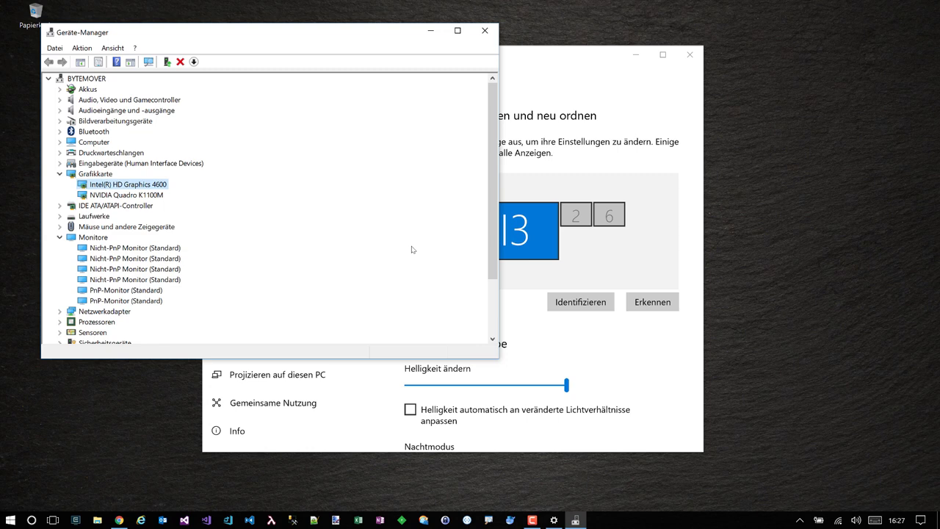
# - Look through the Windows projection modes, including Duplizieren and Erweitern, and close the projection options
pyautogui.press('super+p')
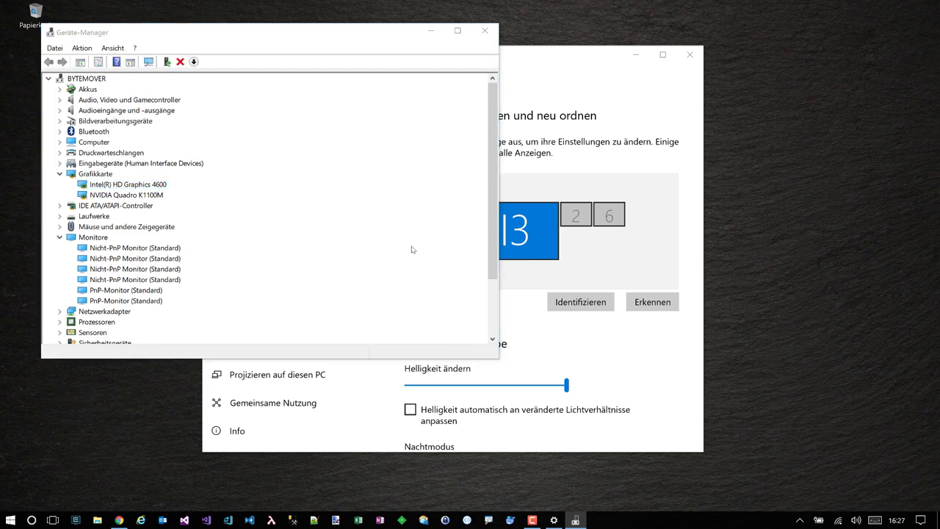
pyautogui.press('super+p')
pyautogui.press('super+p')
pyautogui.press('super+p')
pyautogui.press('super+p')
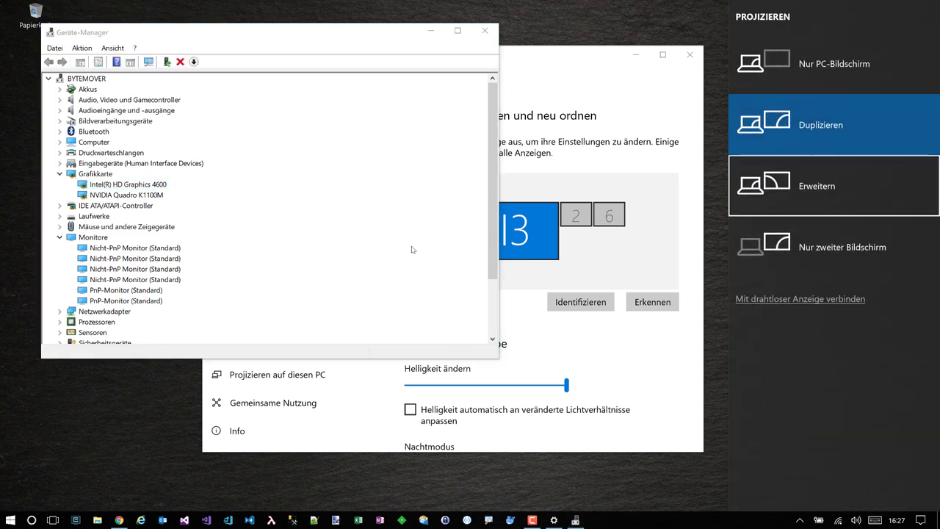
pyautogui.press('super+p')
pyautogui.press('super+p')
pyautogui.press('super+p')
pyautogui.press('super+p')
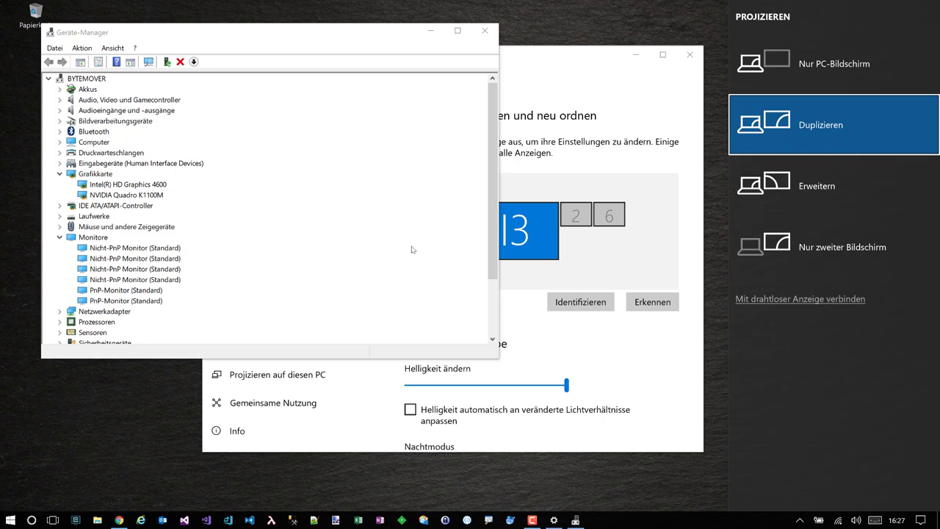
pyautogui.press('Escape')
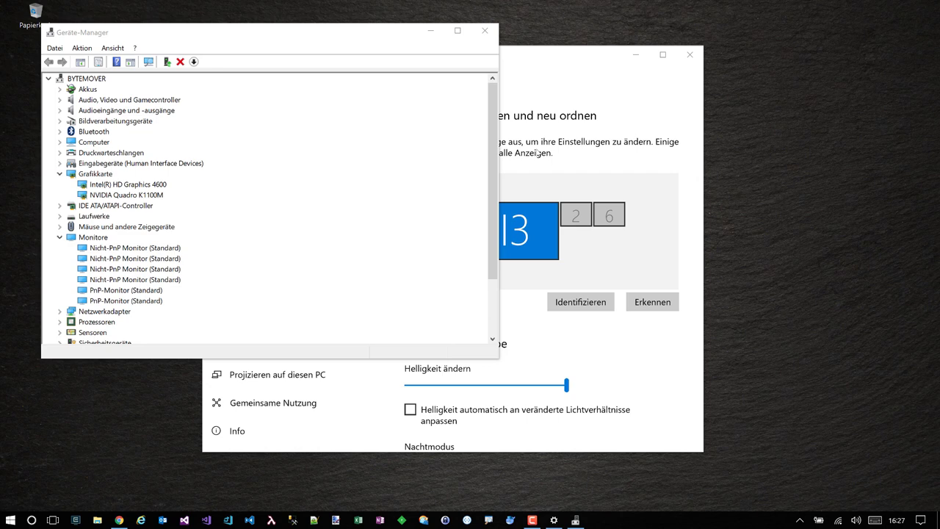
# - Check the driver version in the properties of the Intel(R) HD Graphics 4600, and close the properties without changes
pyautogui.click(133, 183)
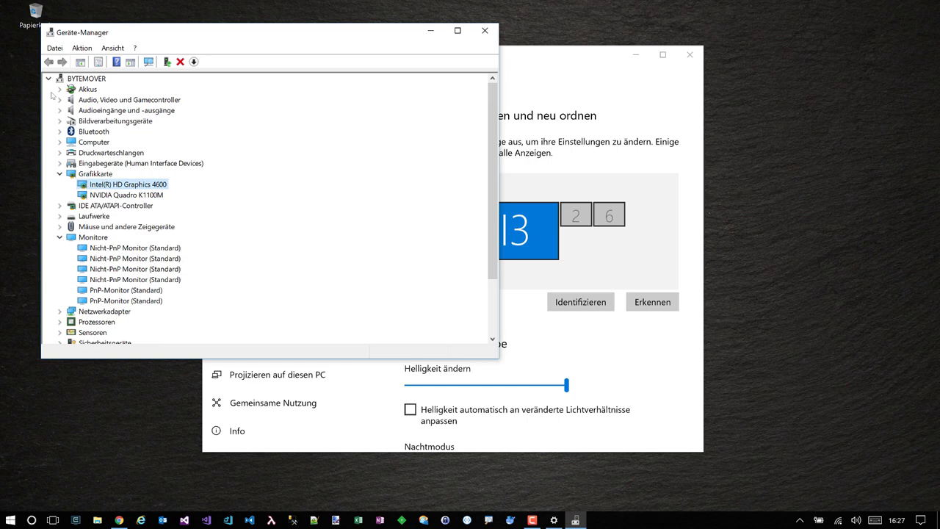
pyautogui.doubleClick(103, 185)
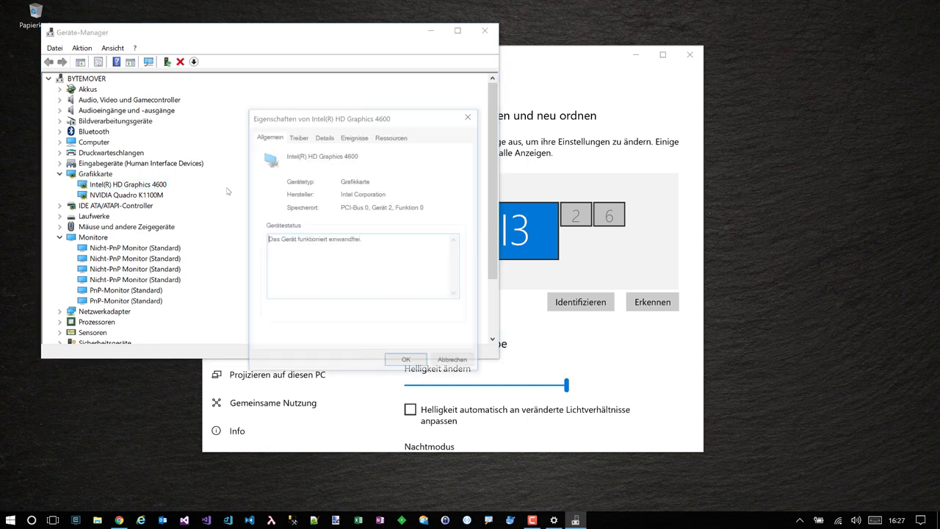
pyautogui.click(306, 137)
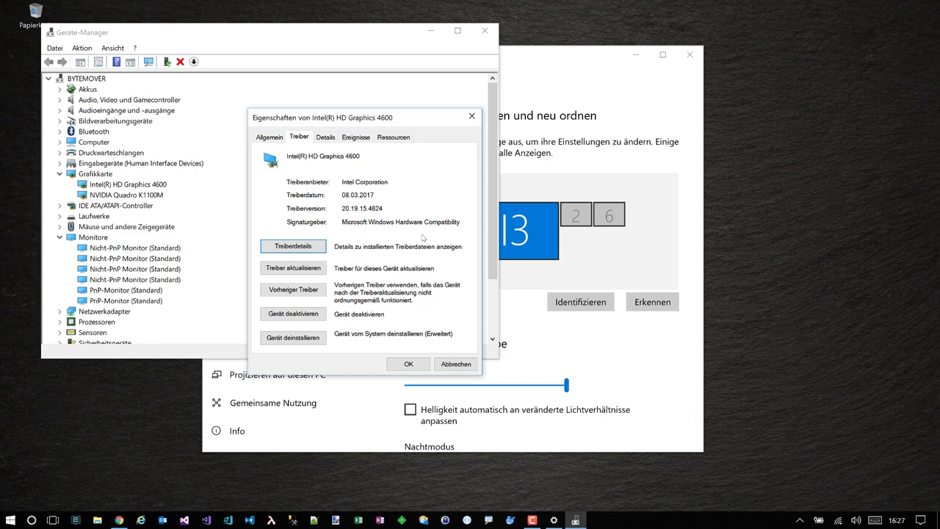
pyautogui.moveTo(385, 208); pyautogui.dragTo(339, 208)
pyautogui.click(350, 208)
pyautogui.click(461, 365)
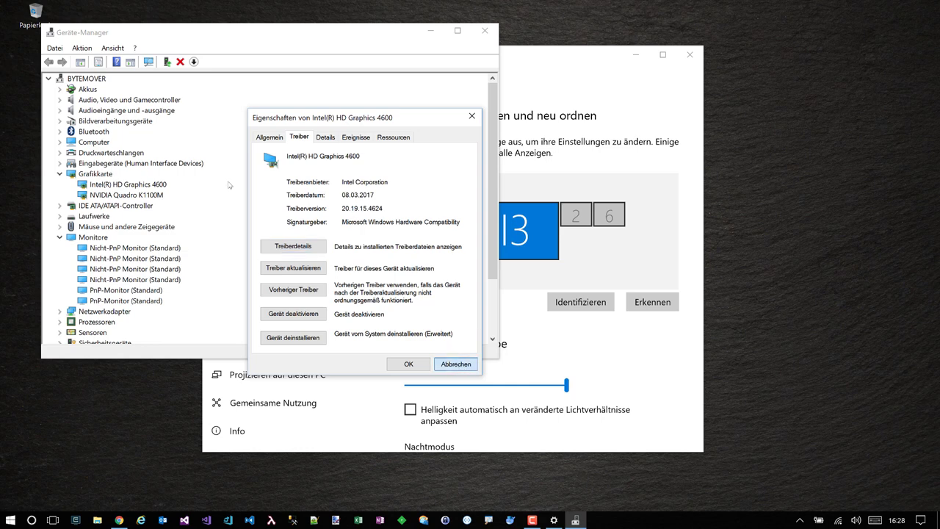
# - Examine the standard monitor entries listed under Monitore in Device Manager
pyautogui.click(105, 257)
pyautogui.press('Up')
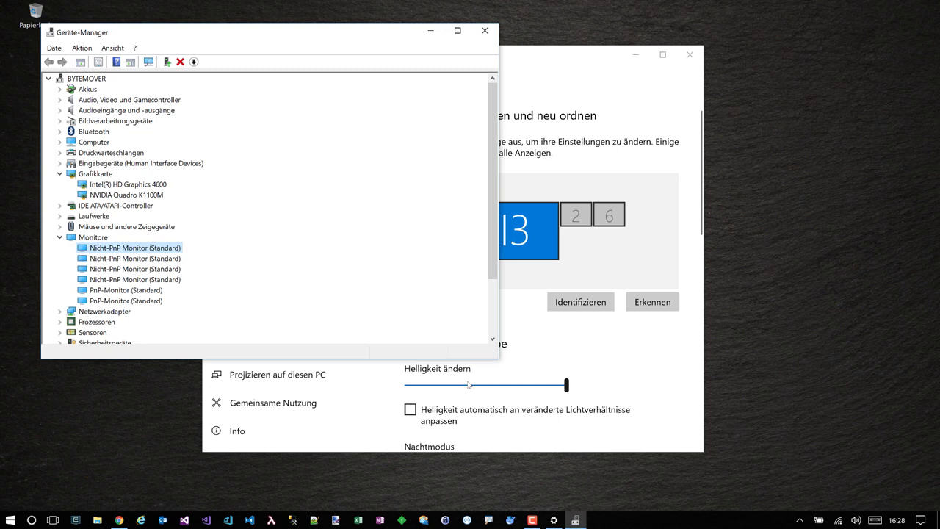
pyautogui.press('Down')
pyautogui.press('Down')
pyautogui.press('Up')
pyautogui.press('Up')
pyautogui.press('Down')
pyautogui.press('Down')
pyautogui.press('Down')
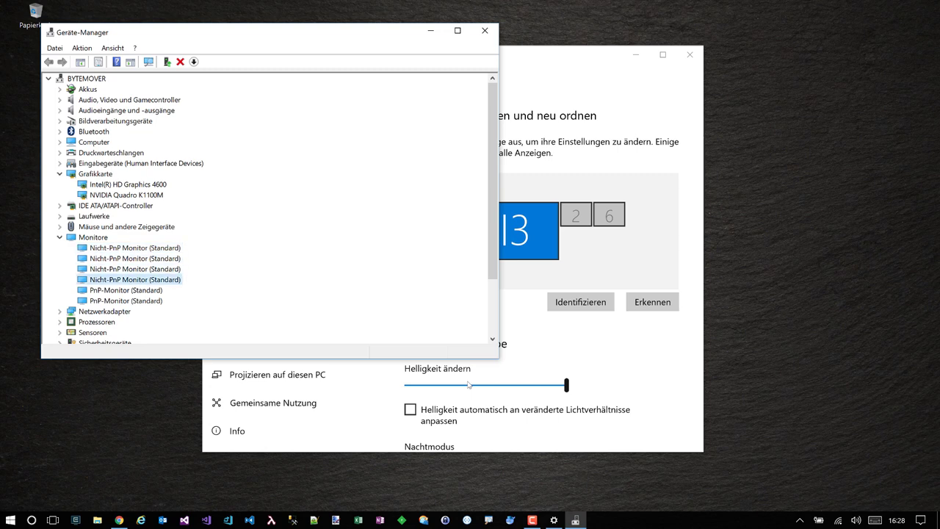
pyautogui.press('Up')
pyautogui.press('Up')
pyautogui.press('Up')
pyautogui.press('Down')
pyautogui.press('Down')
pyautogui.press('Down')
pyautogui.press('Down')
pyautogui.press('Up')
pyautogui.press('Up')
pyautogui.press('Up')
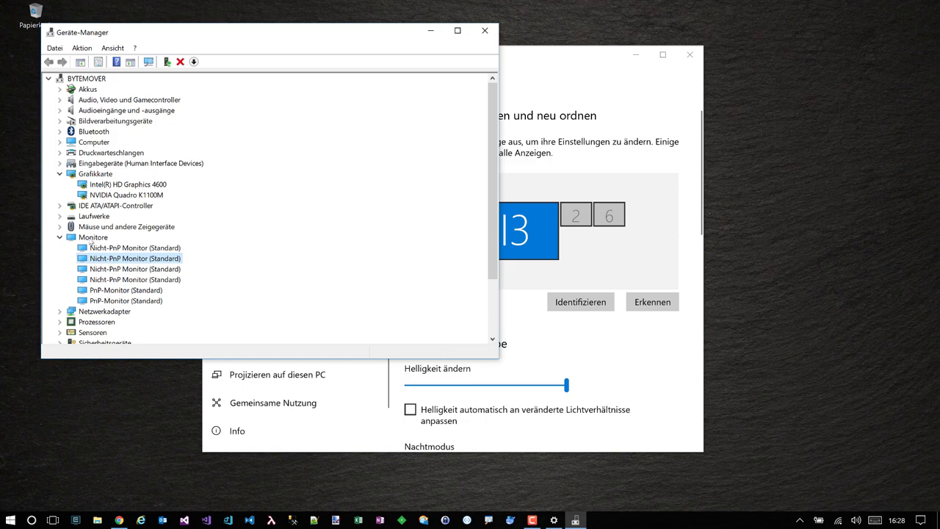
pyautogui.click(90, 239)
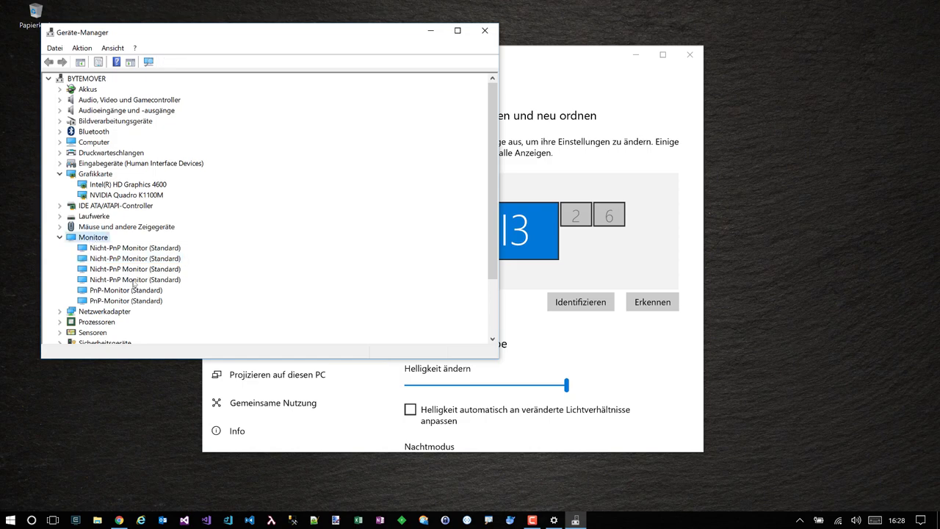
# - Open Hyper-V-Manager to view the virtual machines, close it, and select the Intel(R) HD Graphics 4600 in Device Manager
pyautogui.click(10, 520)
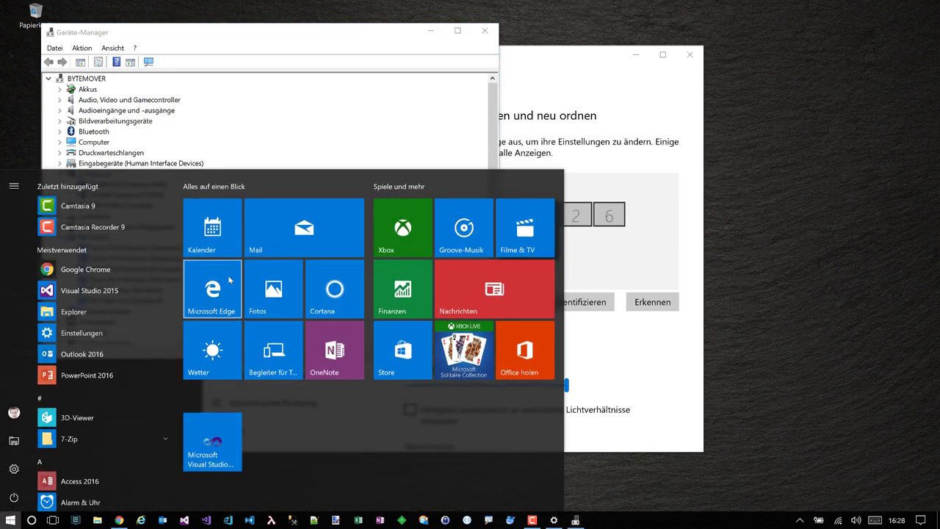
pyautogui.write('hyper')
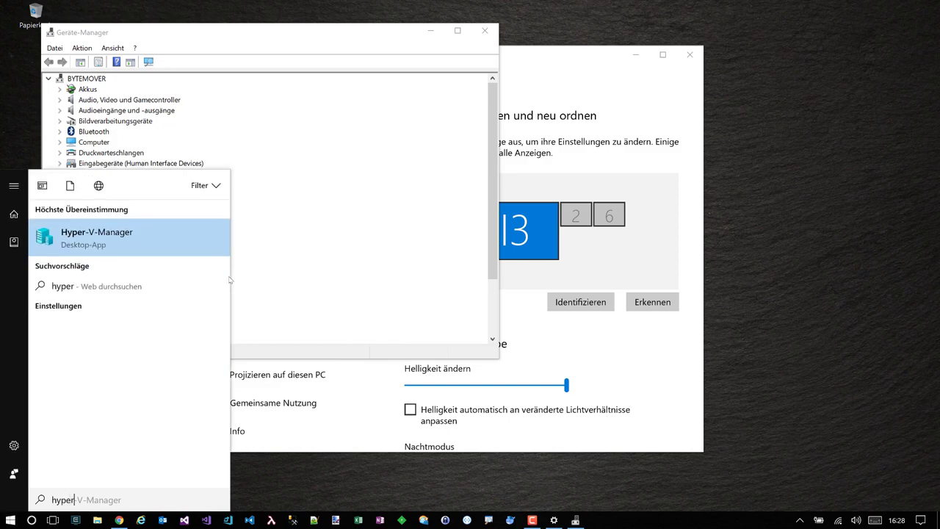
pyautogui.click(112, 242)
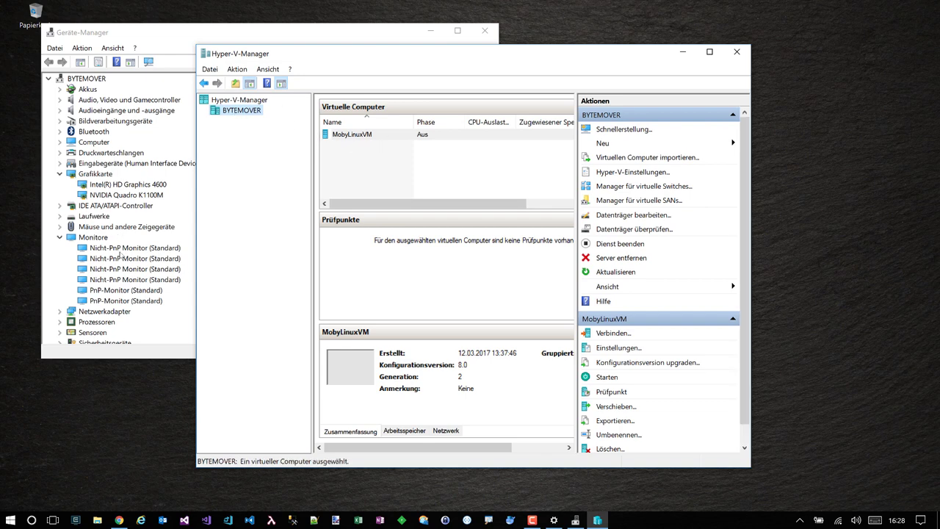
pyautogui.click(737, 51)
pyautogui.click(163, 185)
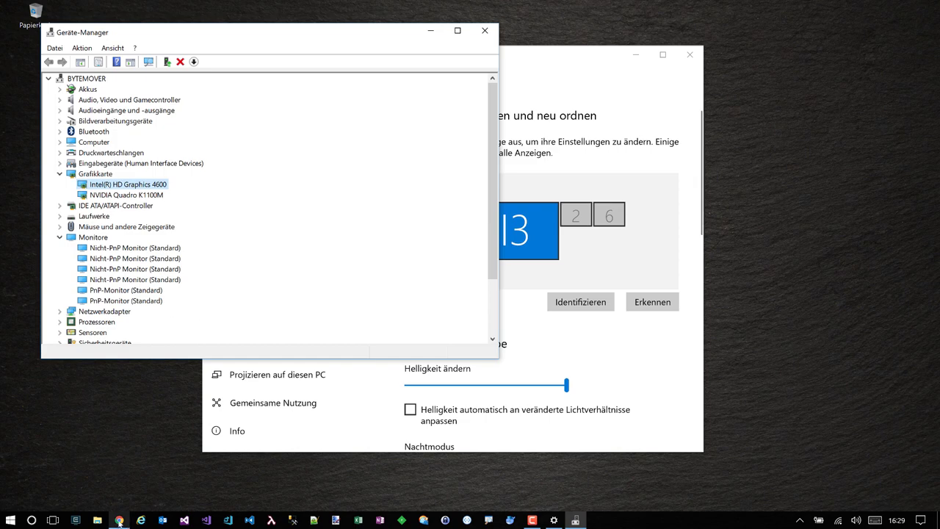
# - Switch to Chrome, return to the Intel HD-Grafik 4600 downloads list, and examine the newest graphics driver for Windows
pyautogui.click(119, 521)
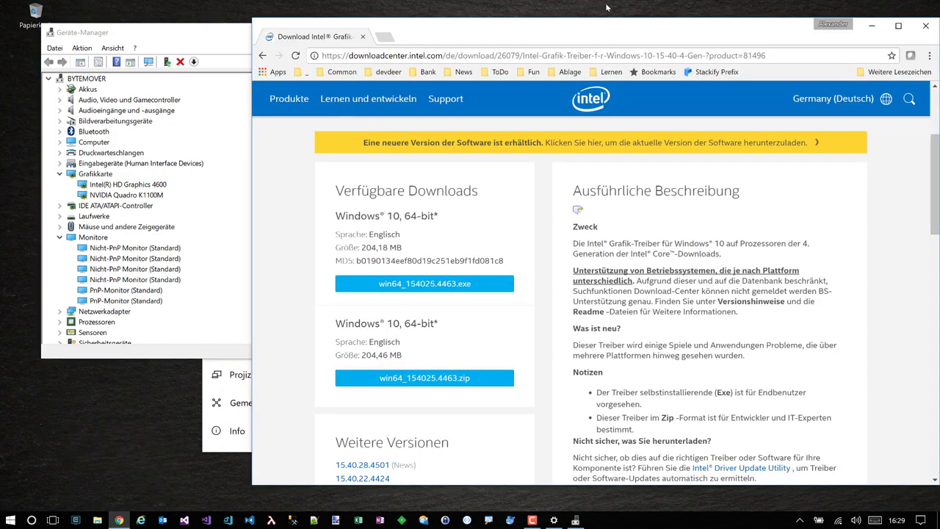
pyautogui.moveTo(603, 28); pyautogui.dragTo(562, 31)
pyautogui.click(221, 59)
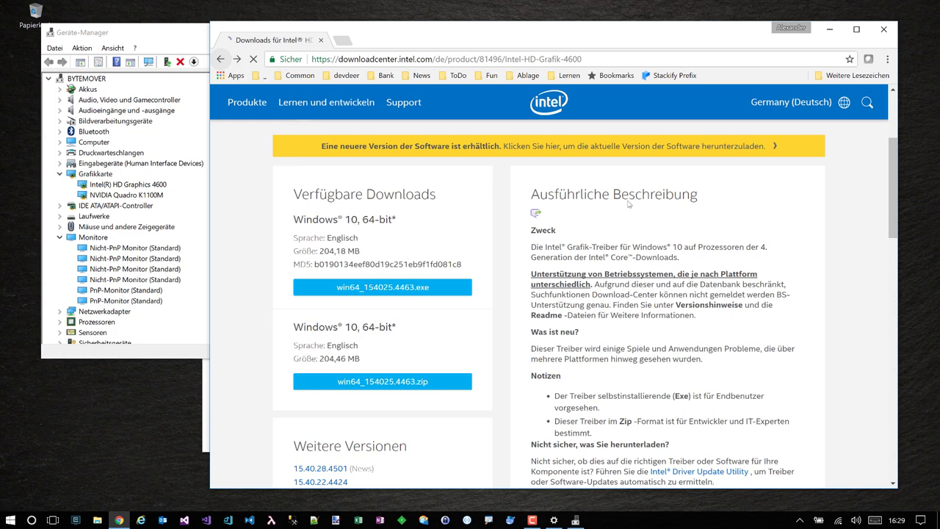
pyautogui.scroll(5, 579, 294)
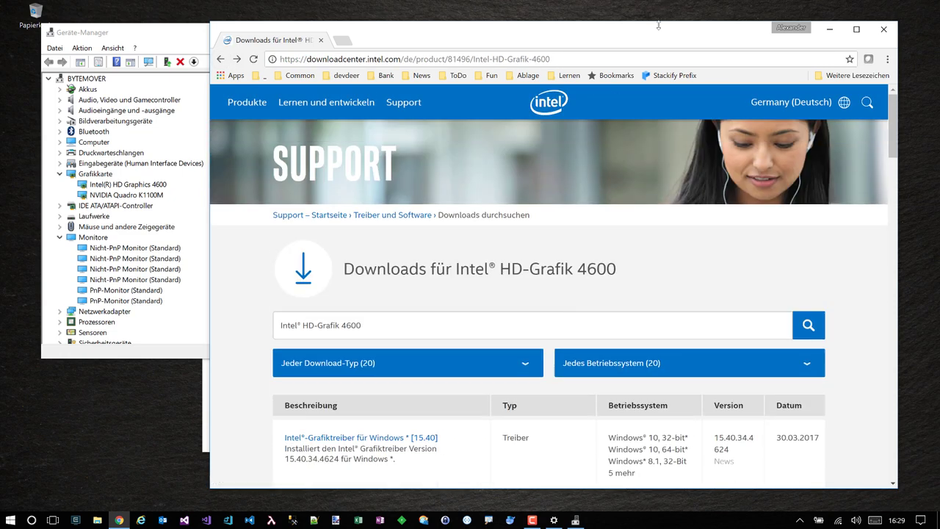
pyautogui.moveTo(650, 38); pyautogui.dragTo(571, 35)
pyautogui.scroll(-1, 541, 325)
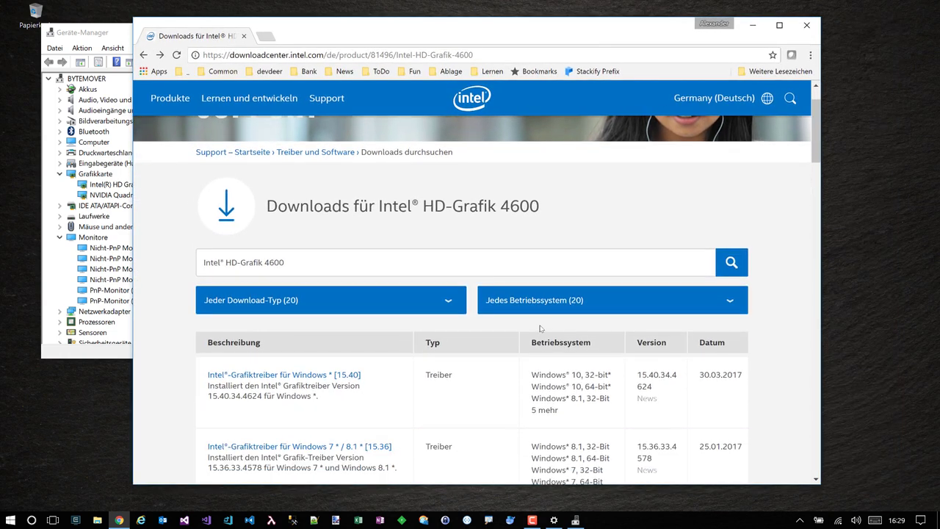
pyautogui.scroll(1, 540, 333)
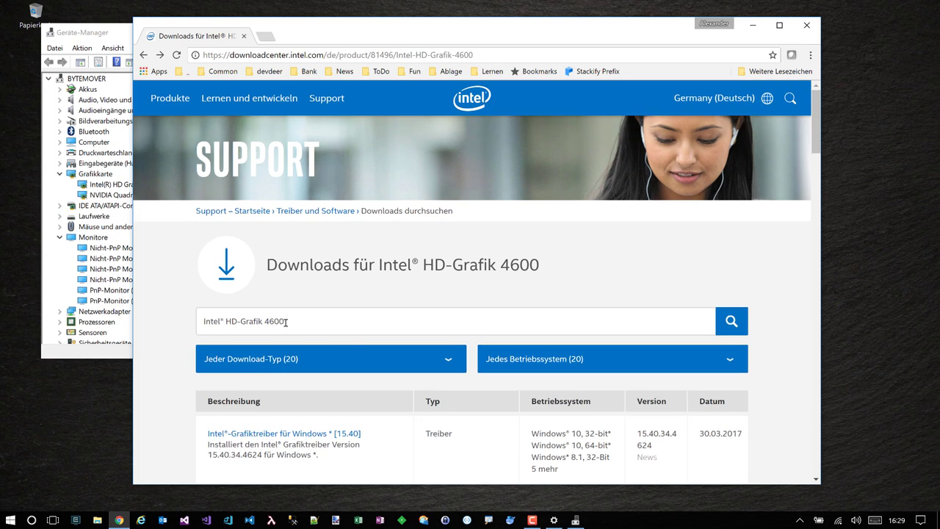
pyautogui.scroll(-1, 465, 420)
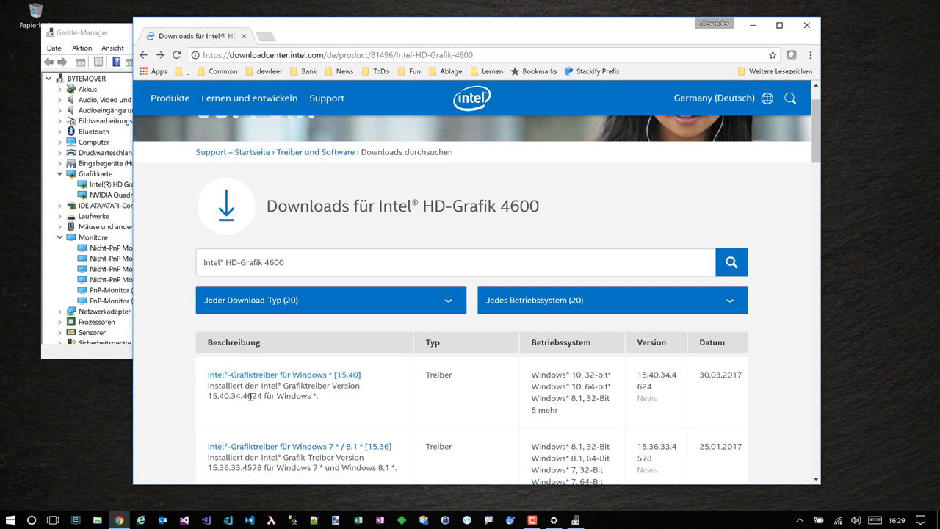
# - Compare the installed Intel(R) HD Graphics 4600 driver version in its device properties with Intel's downloads list, and close the properties
pyautogui.moveTo(414, 34); pyautogui.dragTo(606, 42)
pyautogui.click(108, 188)
pyautogui.doubleClick(108, 189)
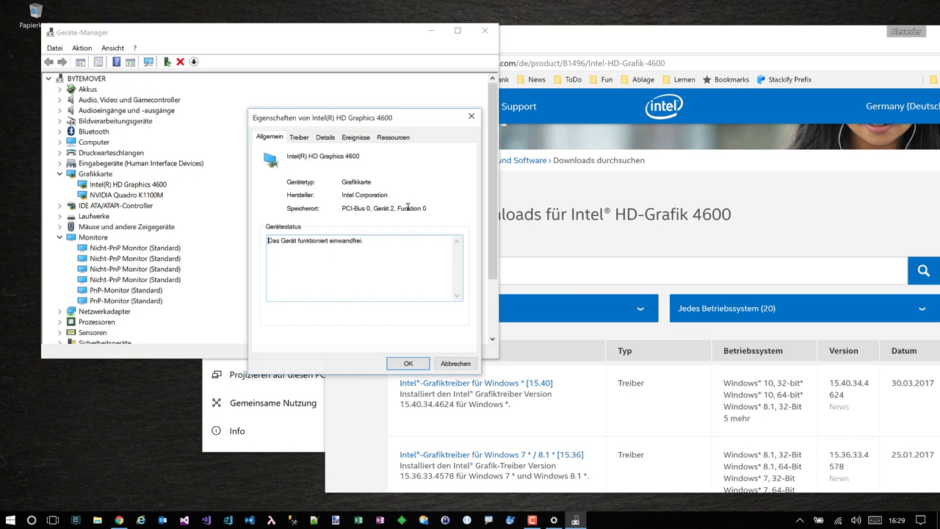
pyautogui.click(304, 137)
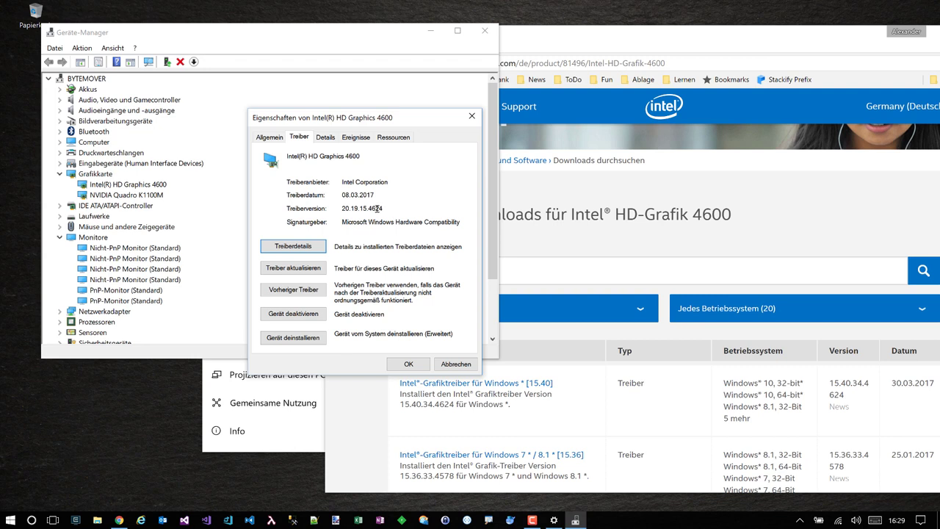
pyautogui.moveTo(368, 209); pyautogui.dragTo(384, 208)
pyautogui.click(445, 365)
# - Examine the older Windows 10 graphics drivers in the Intel downloads list
pyautogui.click(564, 355)
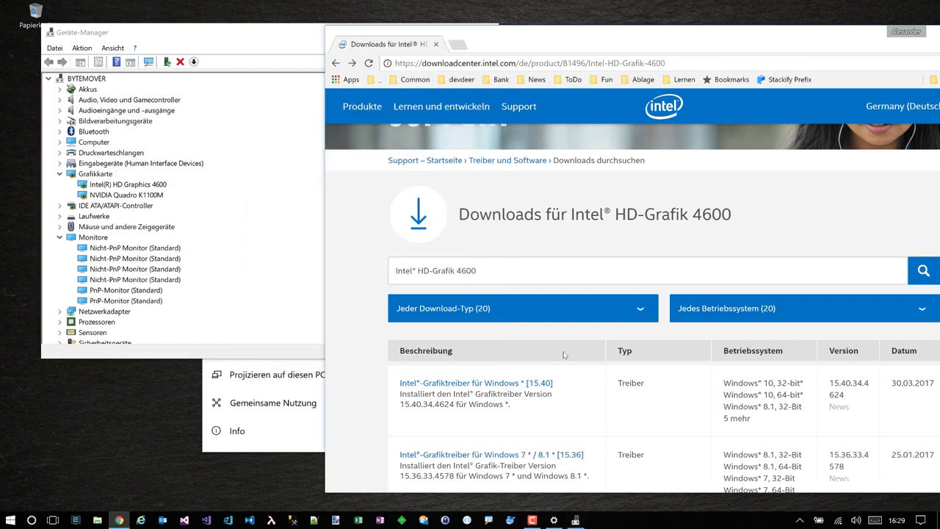
pyautogui.scroll(-1, 558, 437)
pyautogui.scroll(-4, 558, 433)
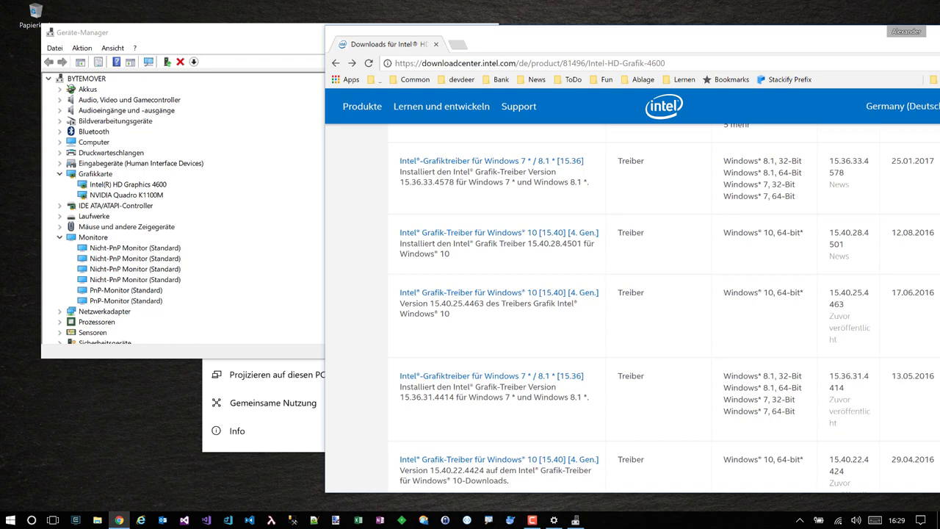
pyautogui.moveTo(691, 41); pyautogui.dragTo(534, 35)
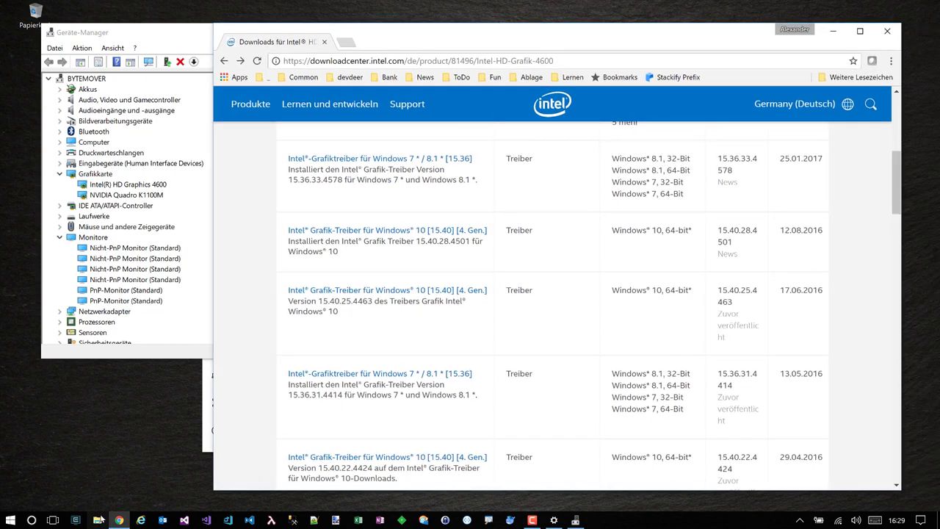
# - View the Downloads folder in File Explorer, and switch back to Chrome to open the download page of Intel Windows 10 driver 15.40.25.4463
pyautogui.click(99, 520)
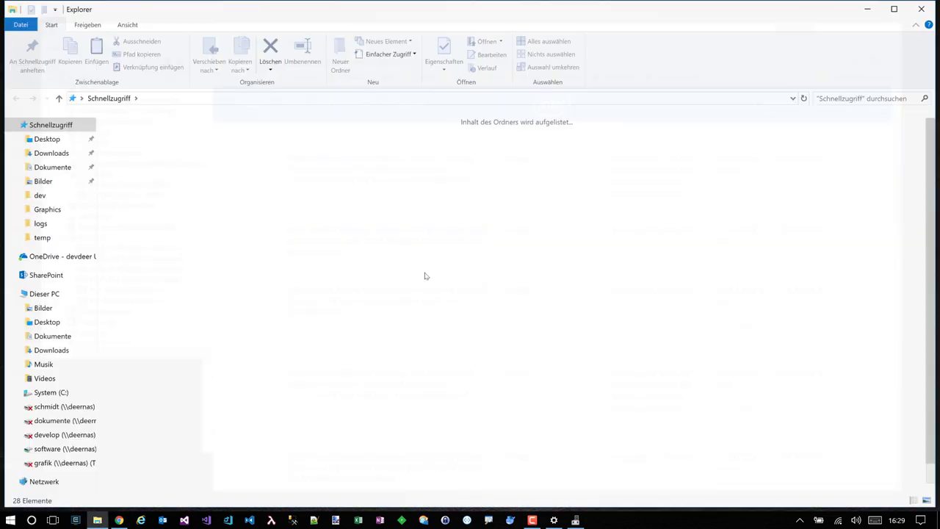
pyautogui.click(49, 351)
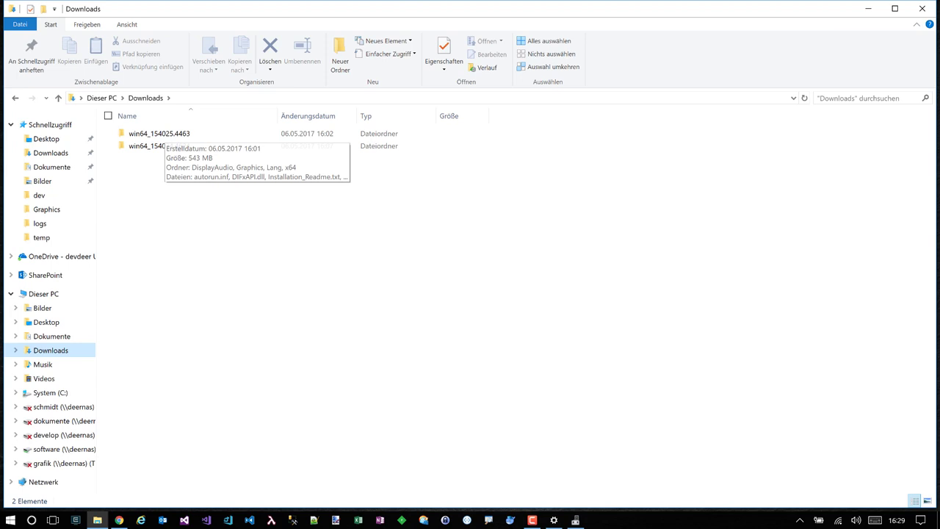
pyautogui.click(119, 520)
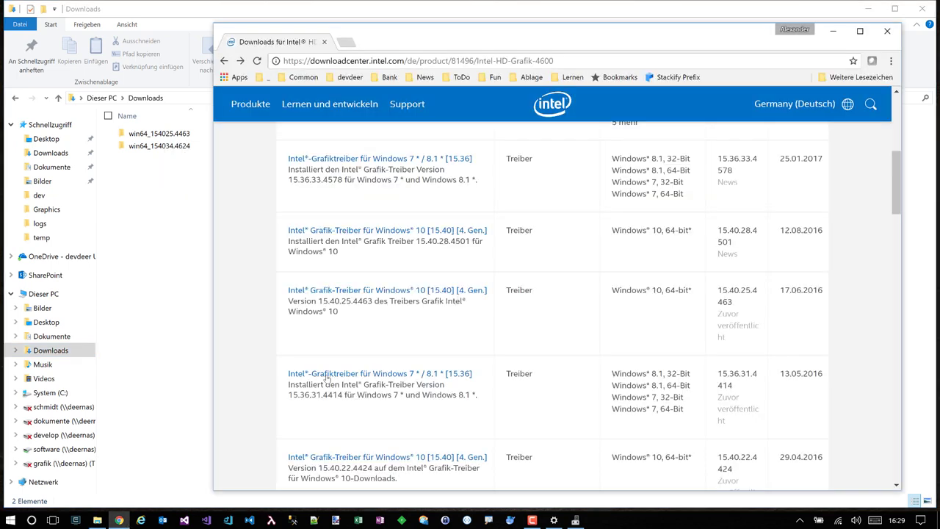
pyautogui.click(367, 291)
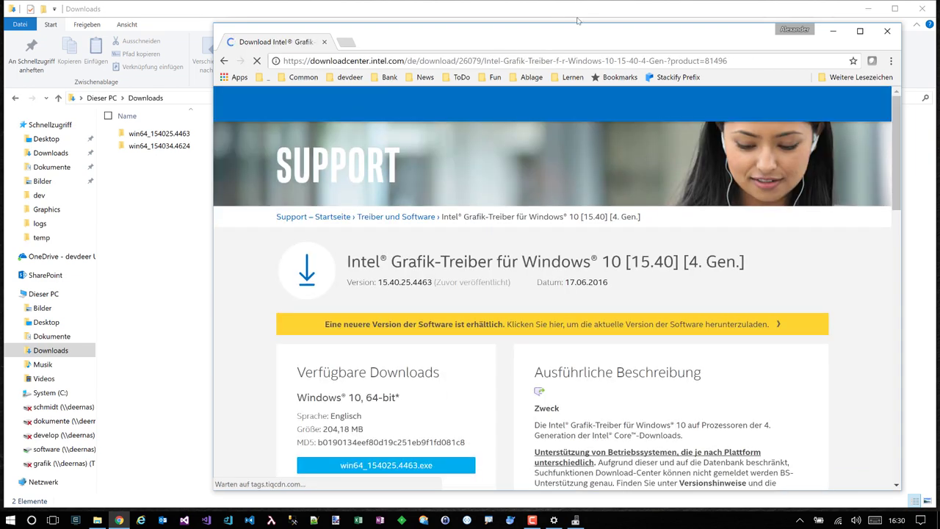
# - Examine the available 64-bit downloads for Intel graphics driver 15.40.25.4463, and switch from Chrome back to Device Manager
pyautogui.moveTo(588, 32); pyautogui.dragTo(509, 22)
pyautogui.scroll(-2, 516, 371)
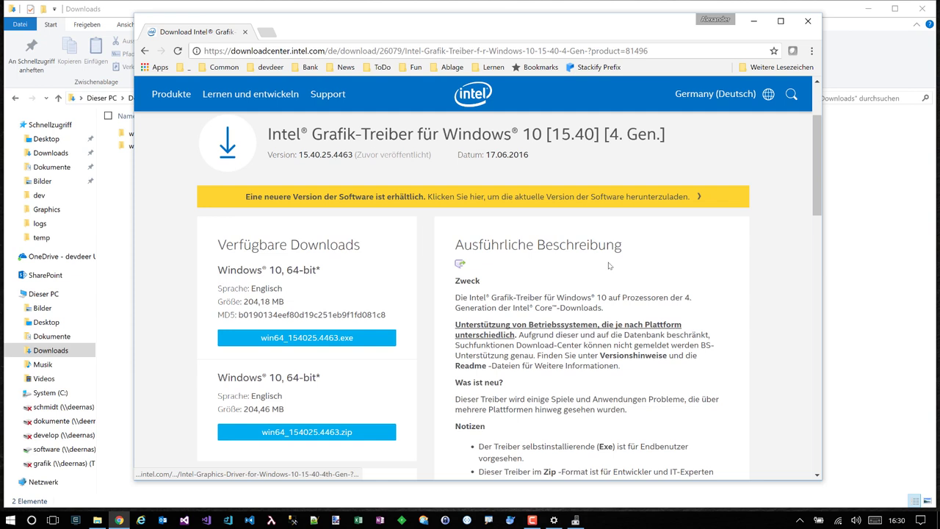
pyautogui.scroll(-1, 608, 264)
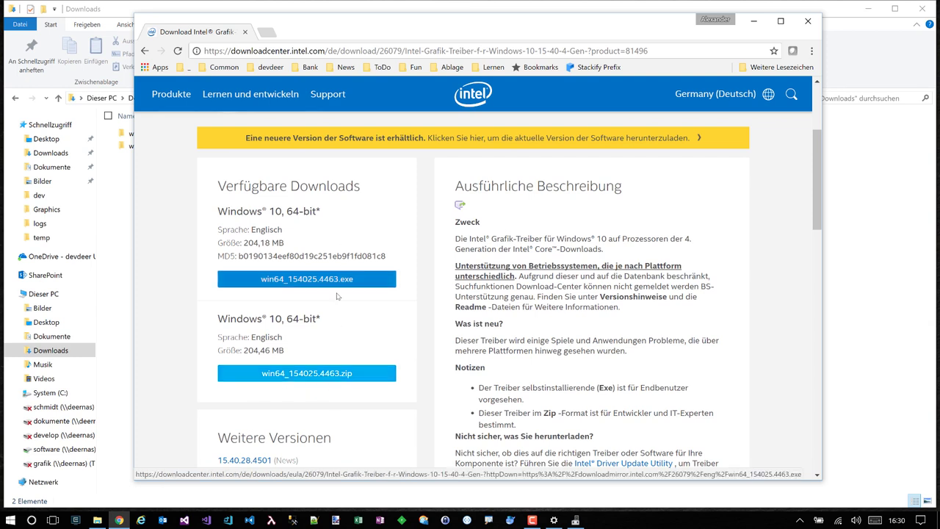
pyautogui.click(759, 22)
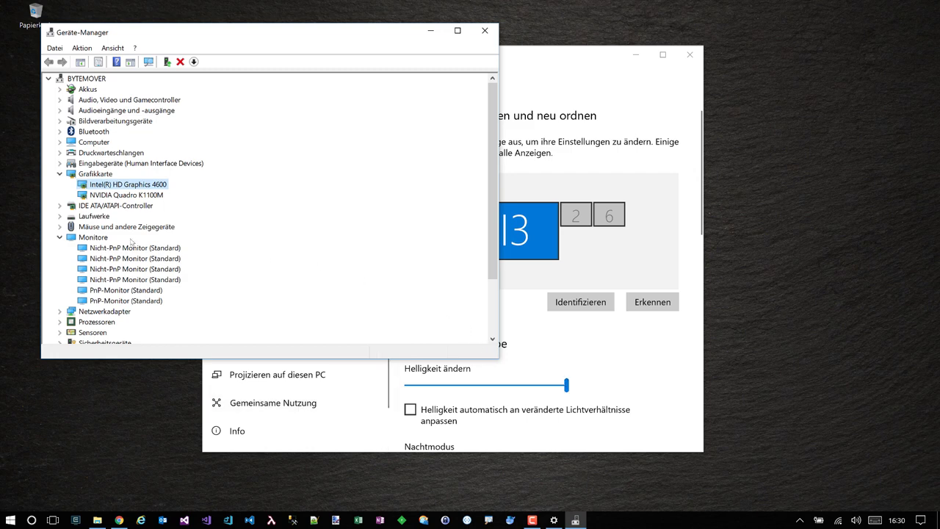
# - Start a manual driver update for Intel(R) HD Graphics 4600, choosing from the drivers on the computer and installing from a disk
pyautogui.rightClick(134, 184)
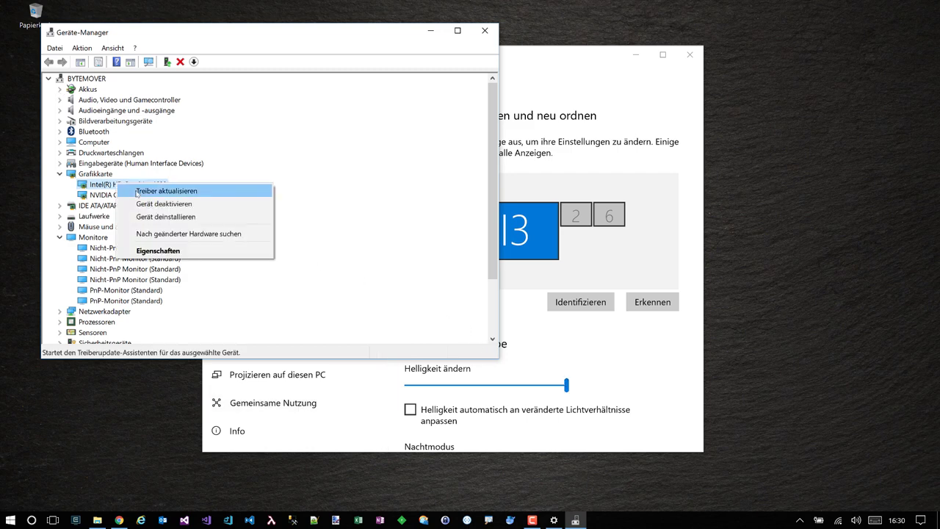
pyautogui.click(166, 190)
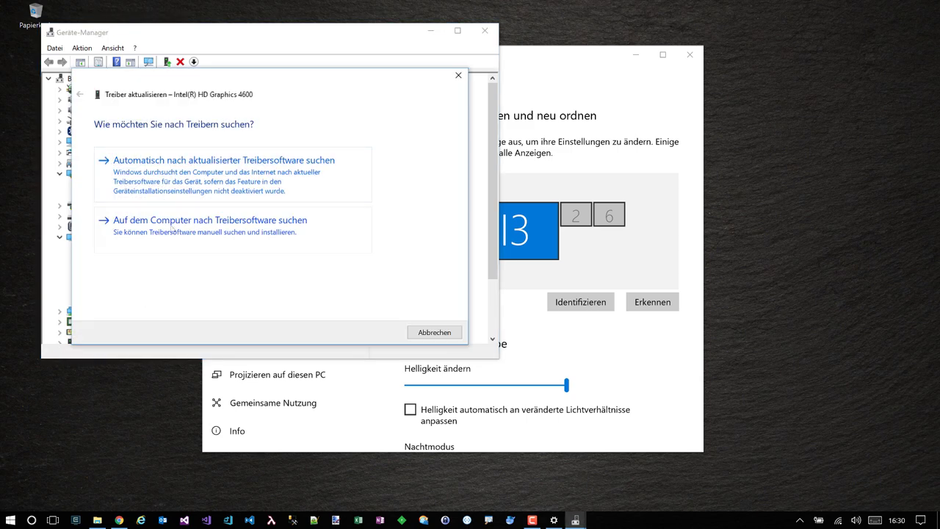
pyautogui.click(175, 230)
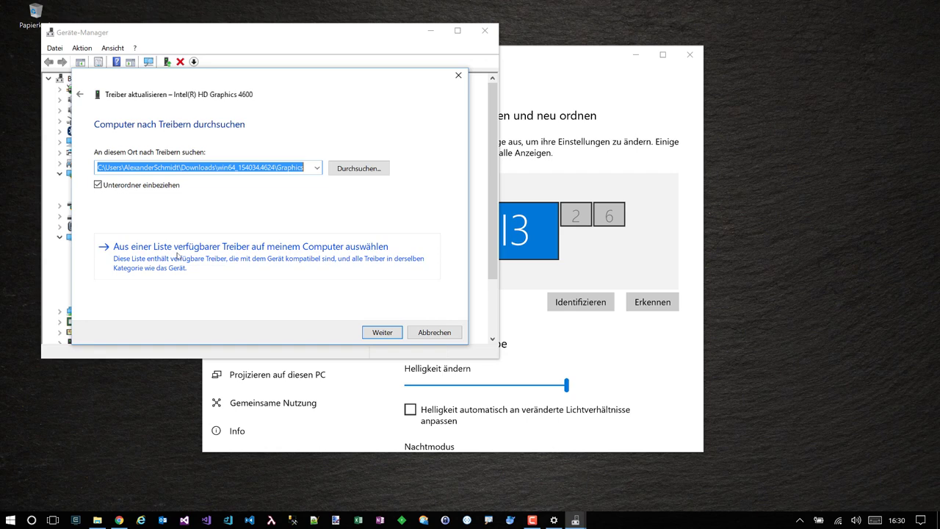
pyautogui.click(248, 258)
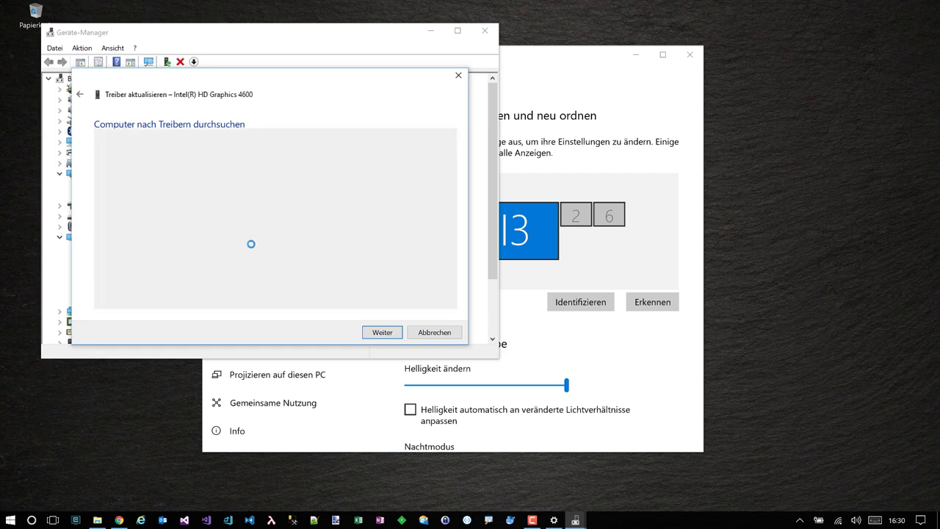
pyautogui.click(375, 278)
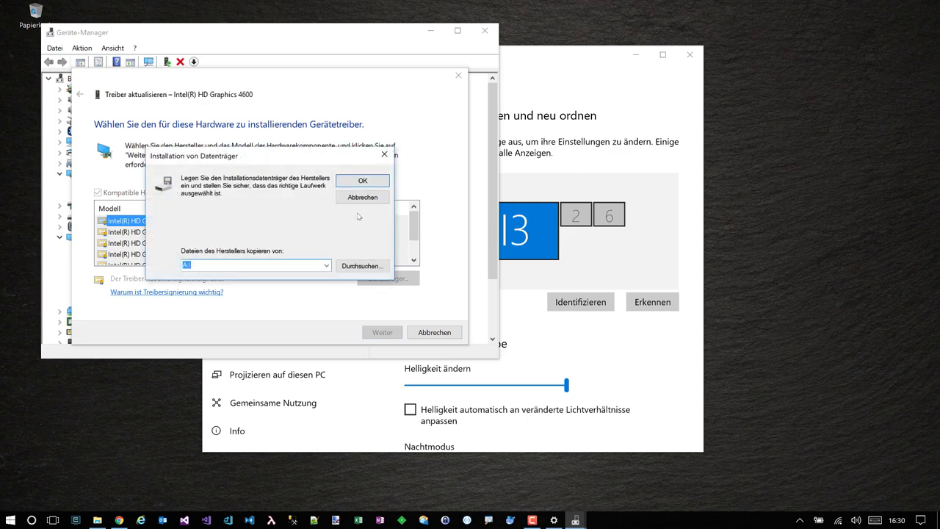
# - Select igdlh64.inf from the Graphics folder of win64_154025.4463 in Downloads as the driver source
pyautogui.click(358, 269)
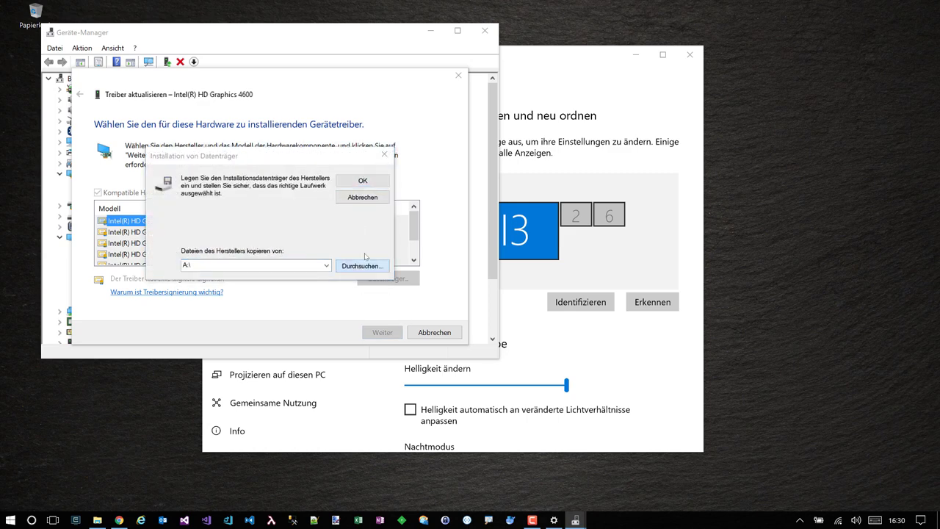
pyautogui.click(356, 193)
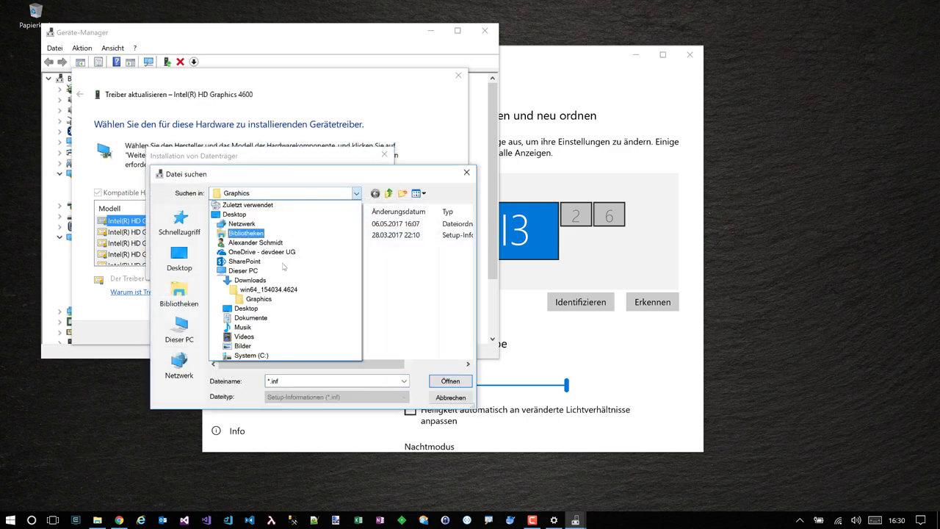
pyautogui.click(250, 279)
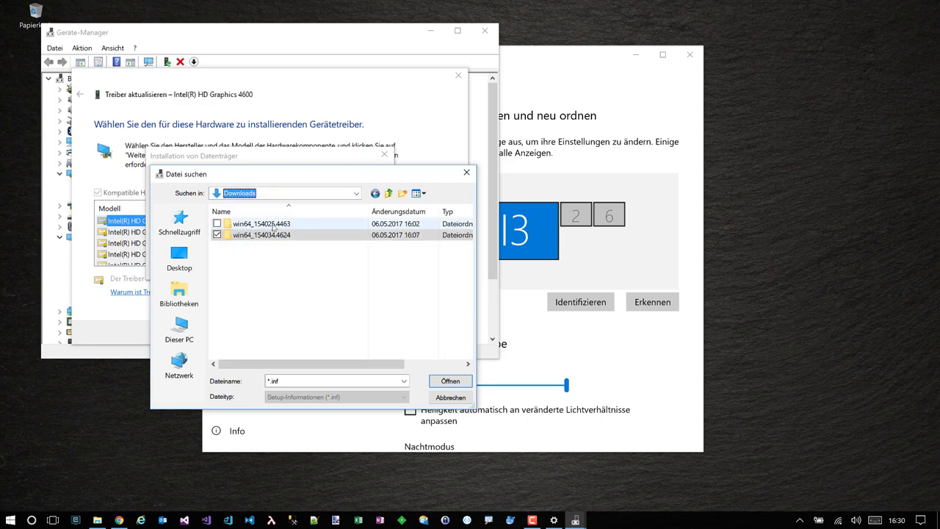
pyautogui.doubleClick(283, 224)
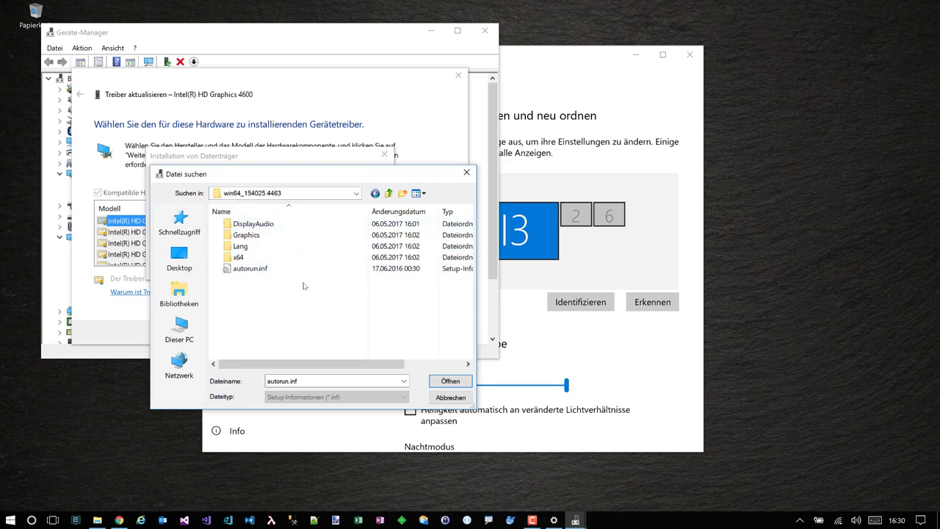
pyautogui.doubleClick(246, 235)
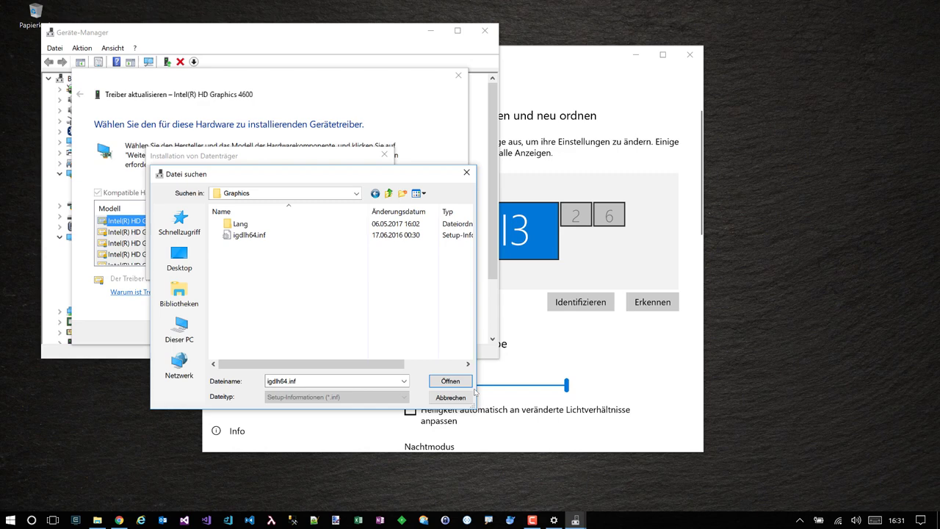
pyautogui.click(446, 383)
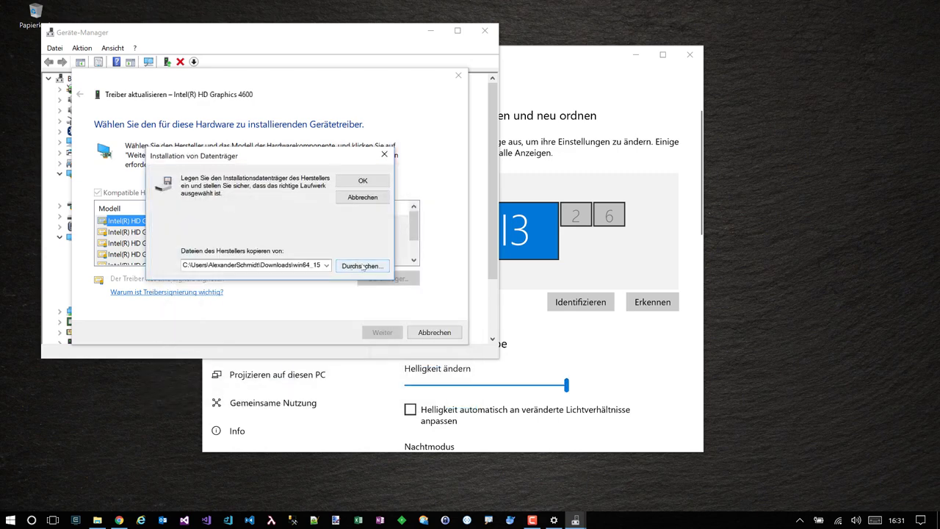
# - Accept the driver source, install the Intel(R) HD Graphics 4600 driver from it, and close the update wizard
pyautogui.click(360, 182)
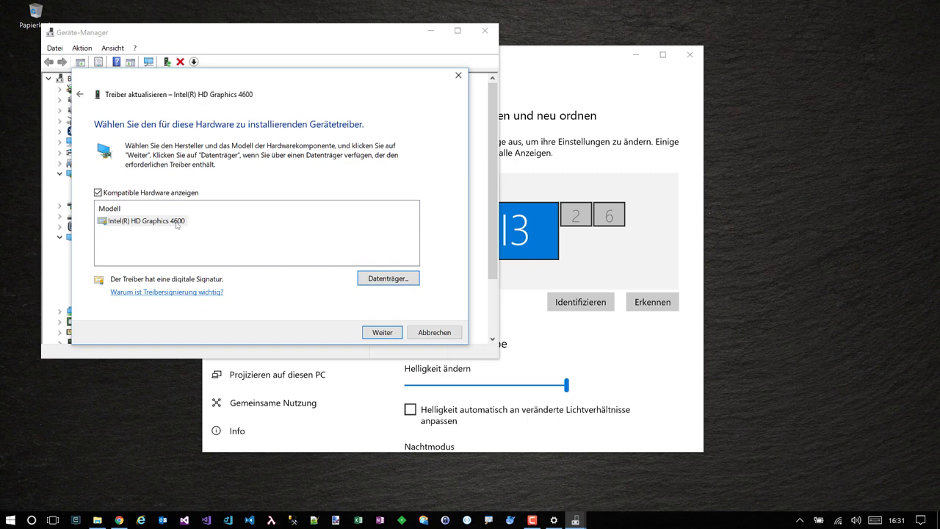
pyautogui.click(382, 338)
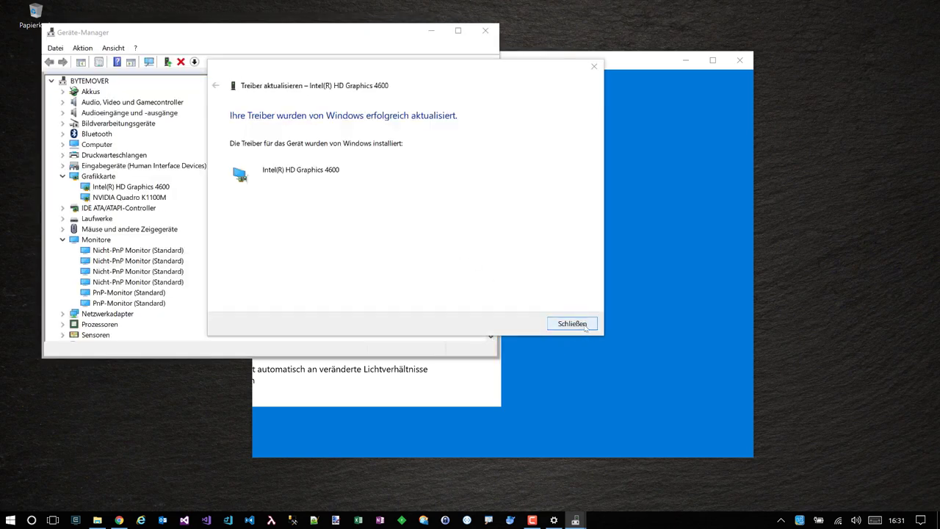
pyautogui.click(585, 324)
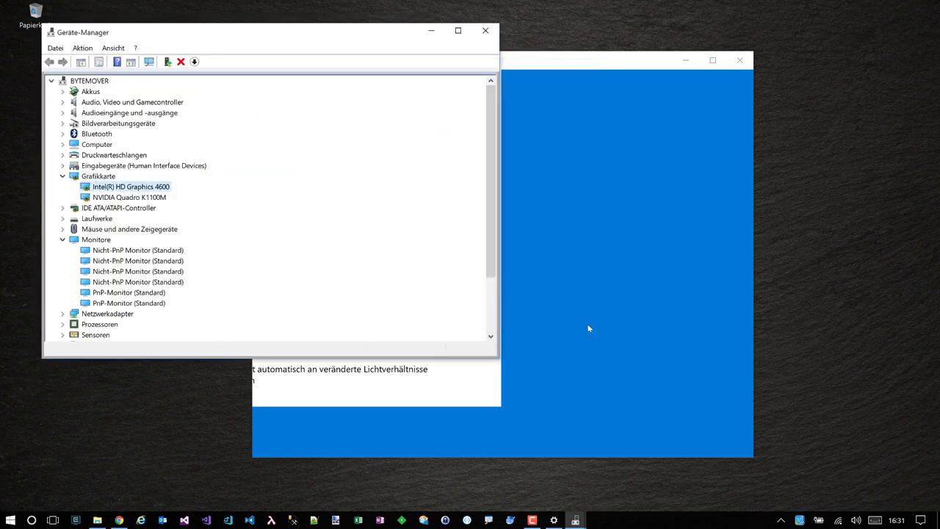
# - Check the graphics adapters and the monitors listed in Device Manager after the driver installation
pyautogui.click(147, 251)
pyautogui.click(111, 197)
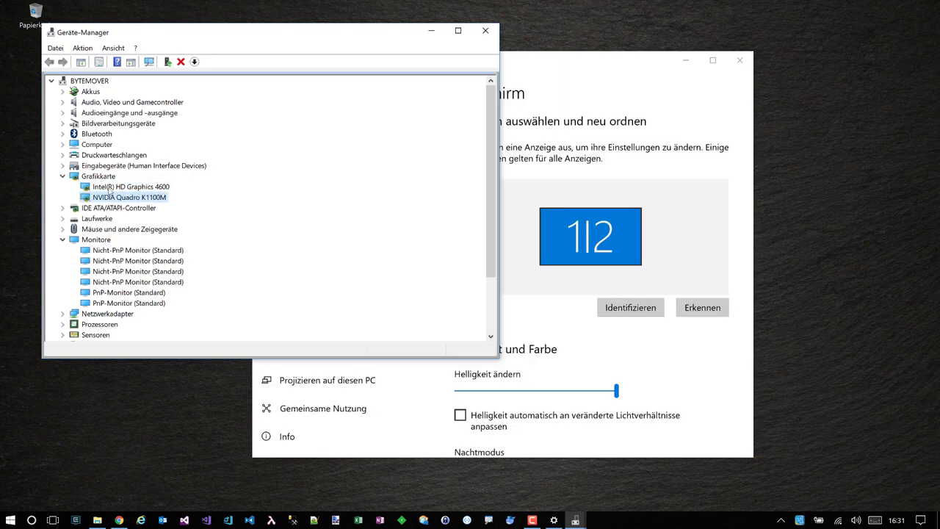
pyautogui.press('Up')
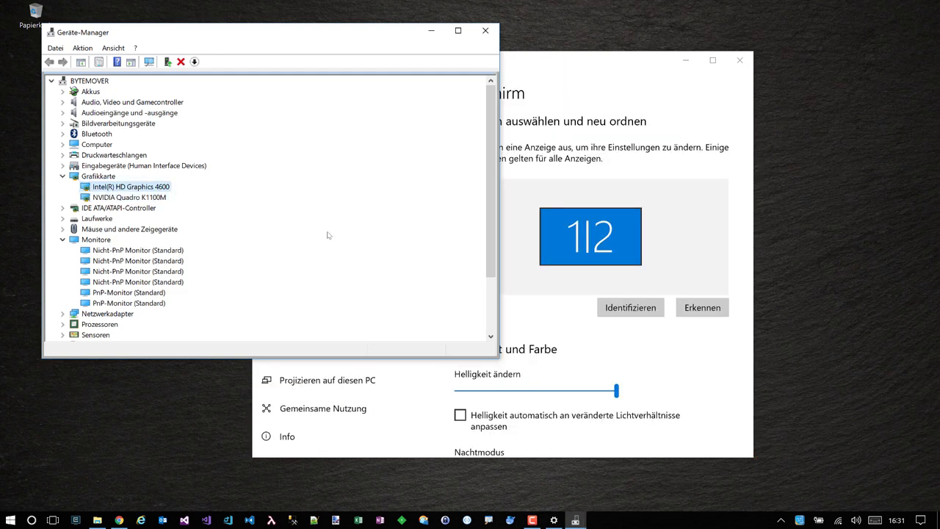
pyautogui.click(62, 240)
pyautogui.click(62, 239)
pyautogui.click(96, 239)
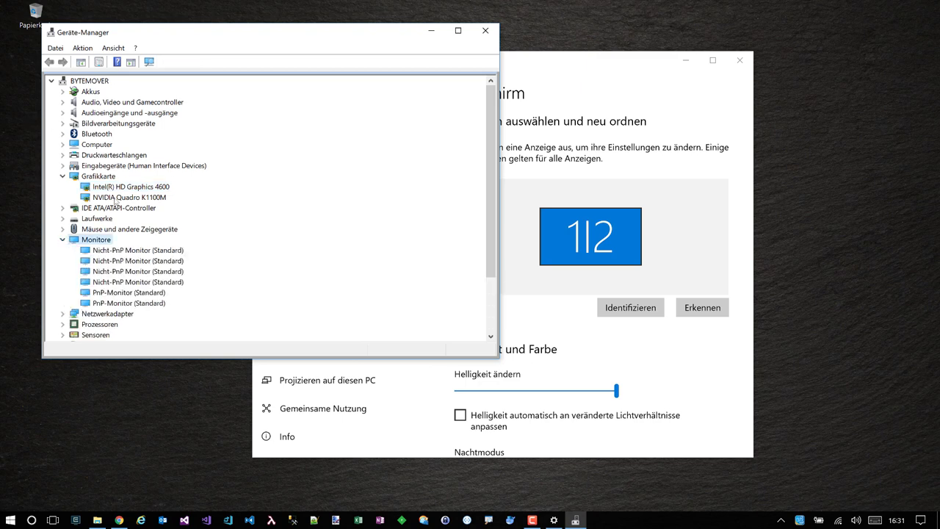
pyautogui.click(130, 186)
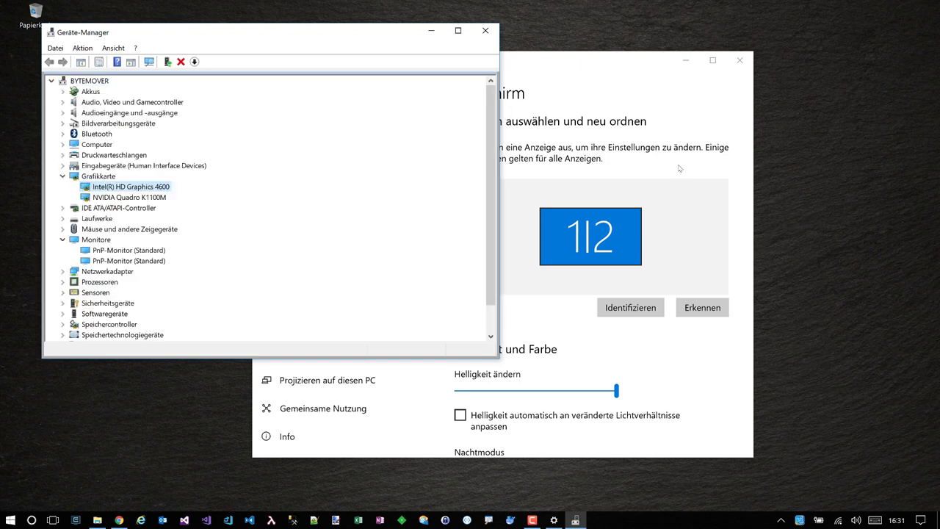
# - Check the display arrangement in the display settings, and close both Settings and Device Manager
pyautogui.click(667, 135)
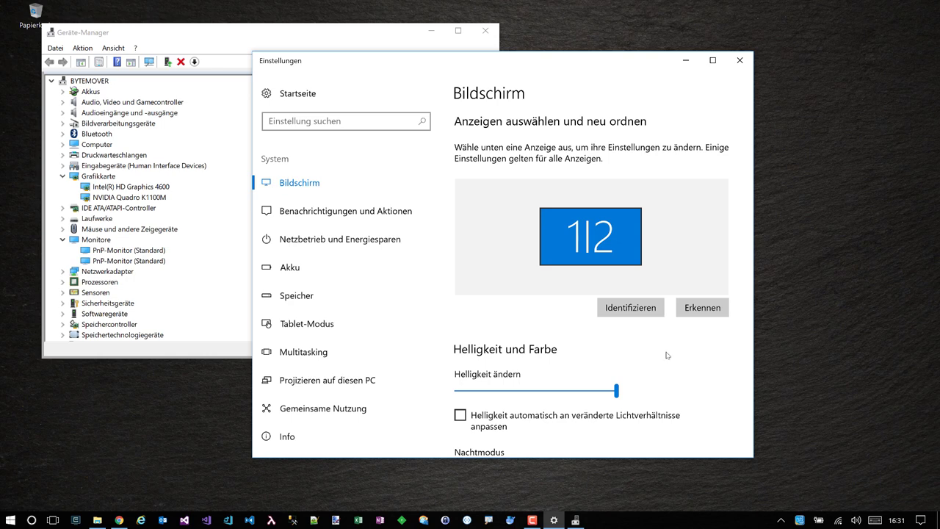
pyautogui.click(741, 60)
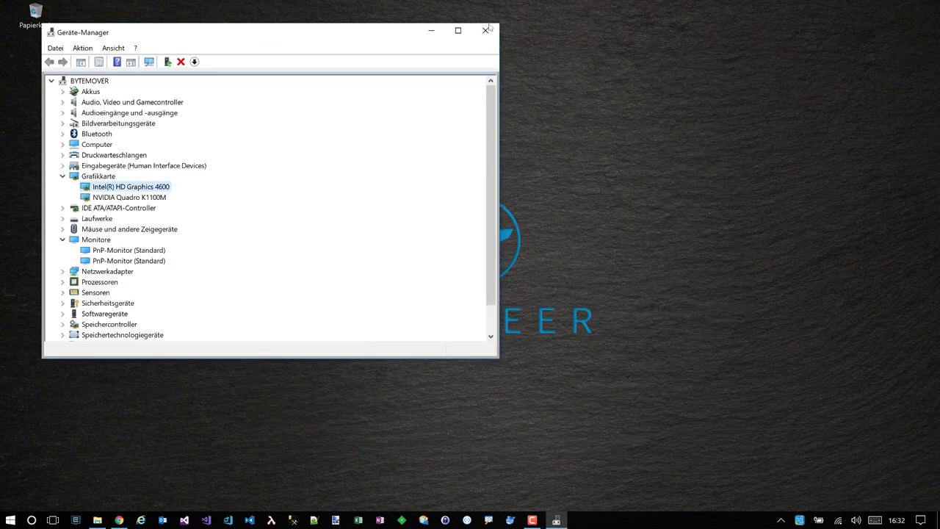
pyautogui.click(485, 30)
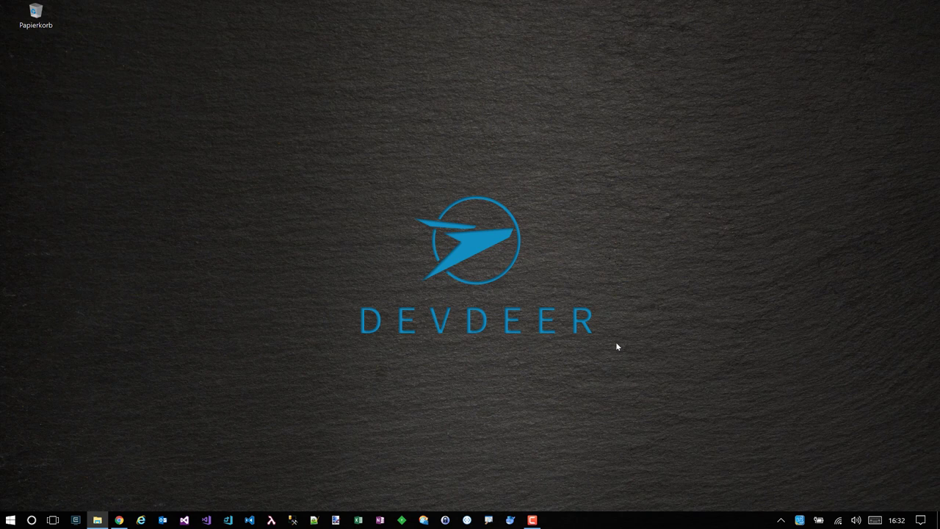